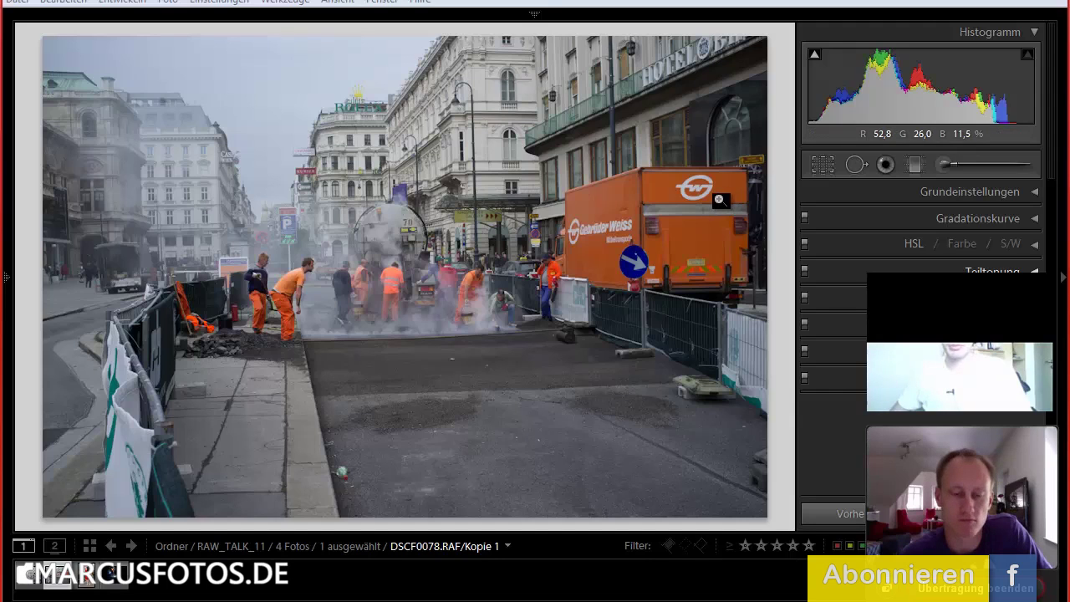
# Advance the filmstrip to the raw-talk-11-bearbeitung-christian.jpg edit of the Vienna photo.
pyautogui.press('Right')
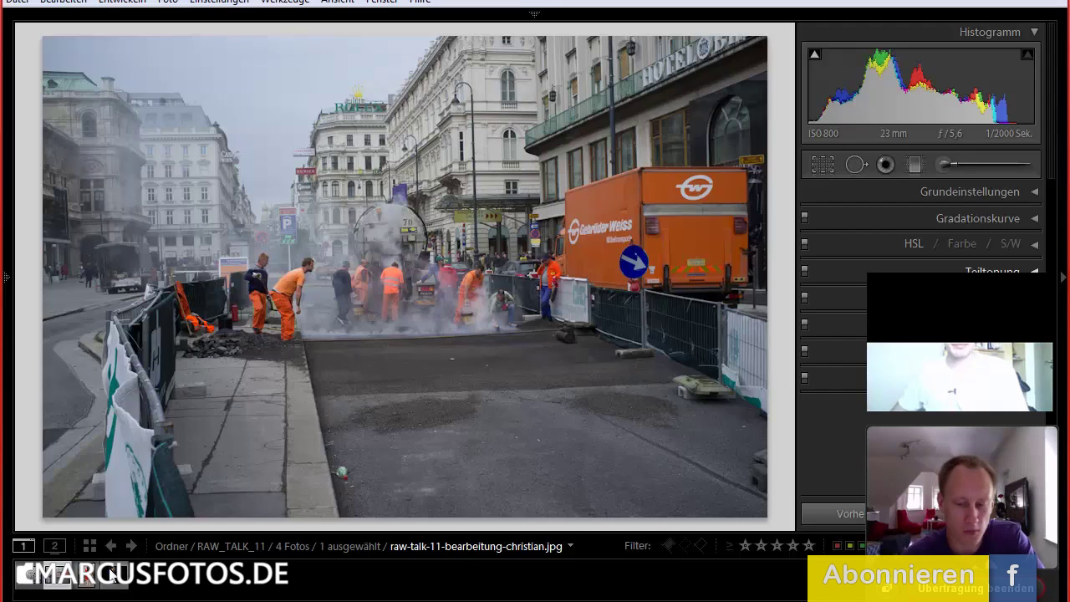
# Load the dark lightning-and-explosion edit from the filmstrip into the Develop view.
pyautogui.click(112, 574)
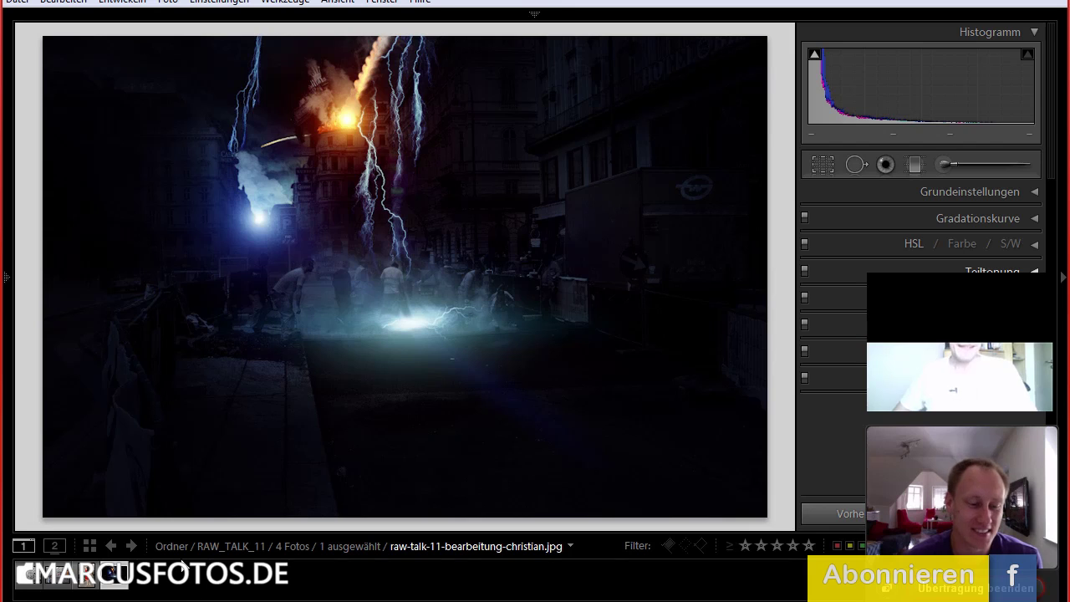
# View the black-and-white DSCF0078.RAF edit, then switch to the web gallery in the browser.
pyautogui.click(28, 583)
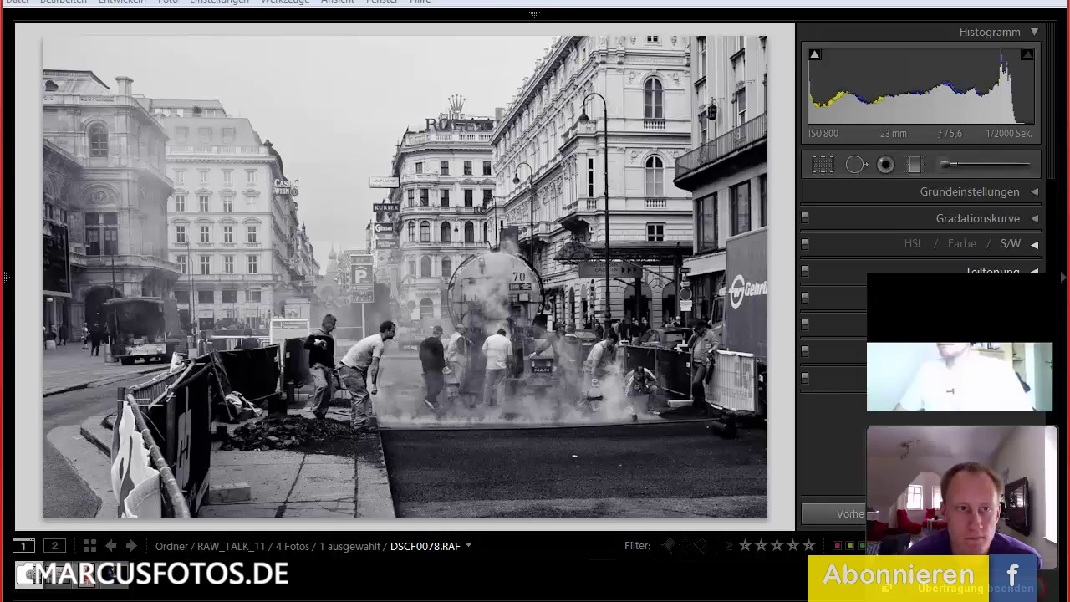
pyautogui.moveTo(29, 575)
pyautogui.click(545, 35)
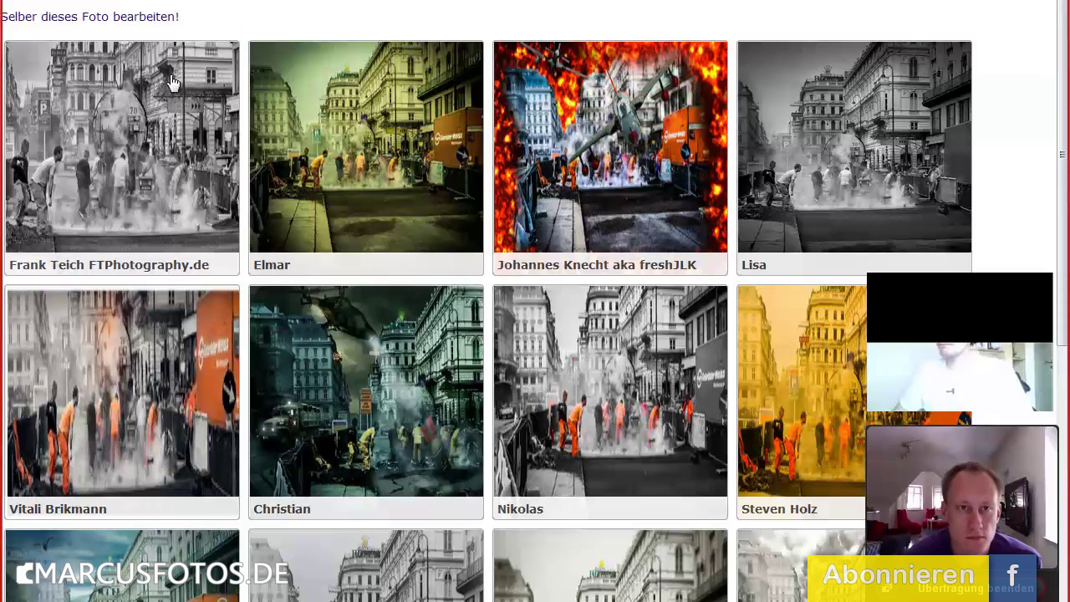
pyautogui.moveTo(122, 157)
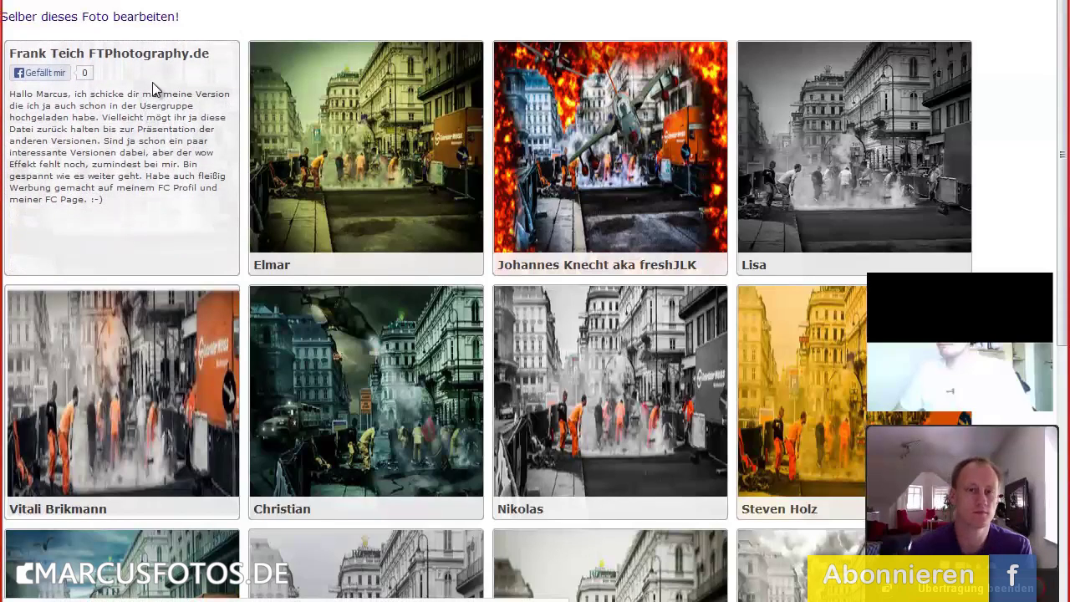
# Enlarge the first submitted edit, then close it back to the gallery grid.
pyautogui.click(152, 82)
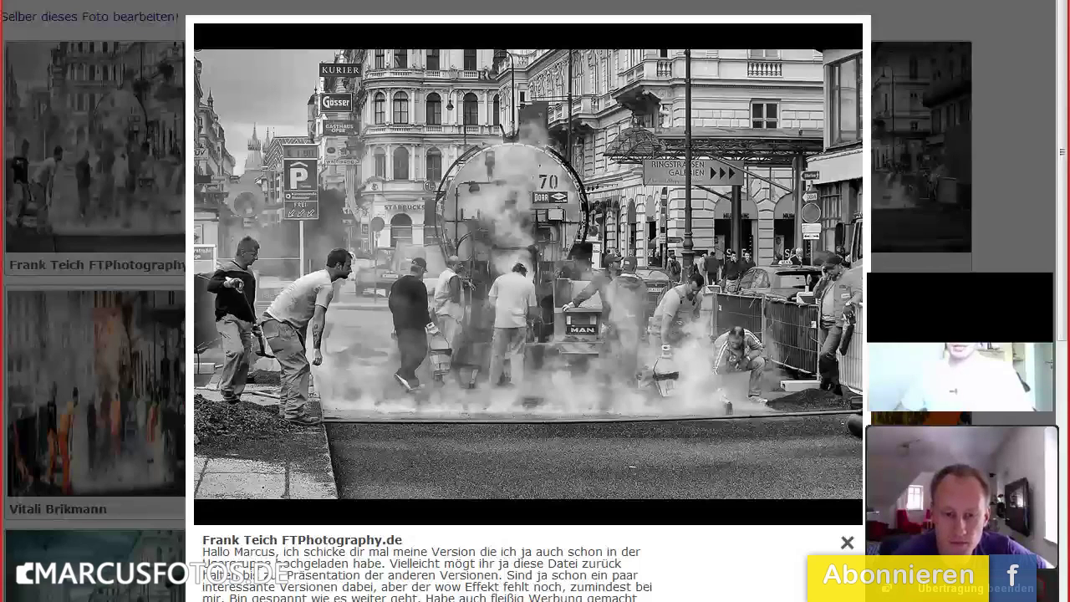
pyautogui.press('Escape')
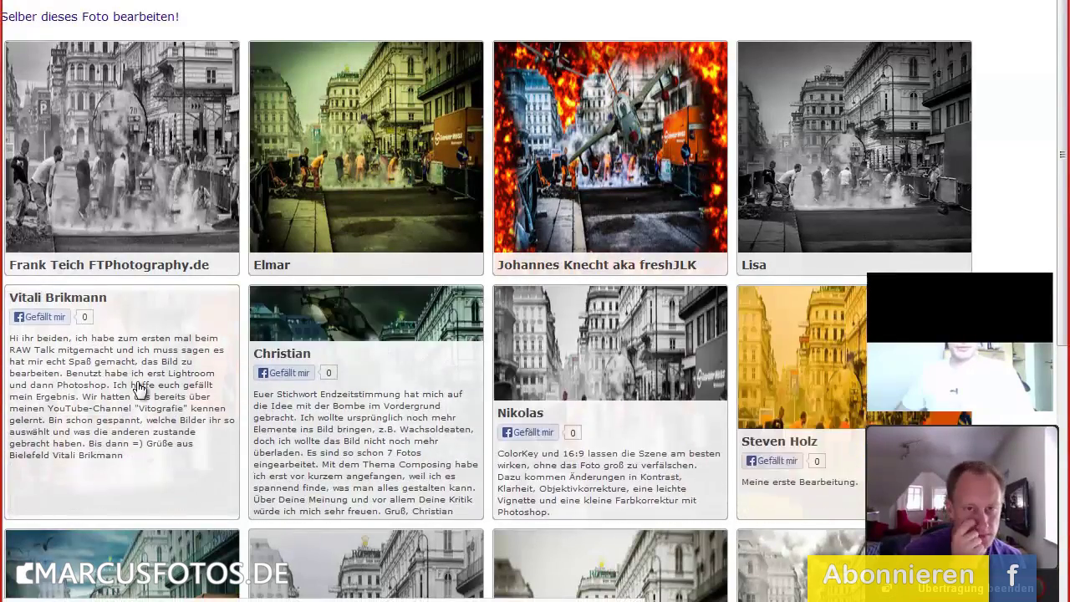
# Enlarge the fifth submission, the grey street scene with orange-clad workers, with its description.
pyautogui.click(140, 389)
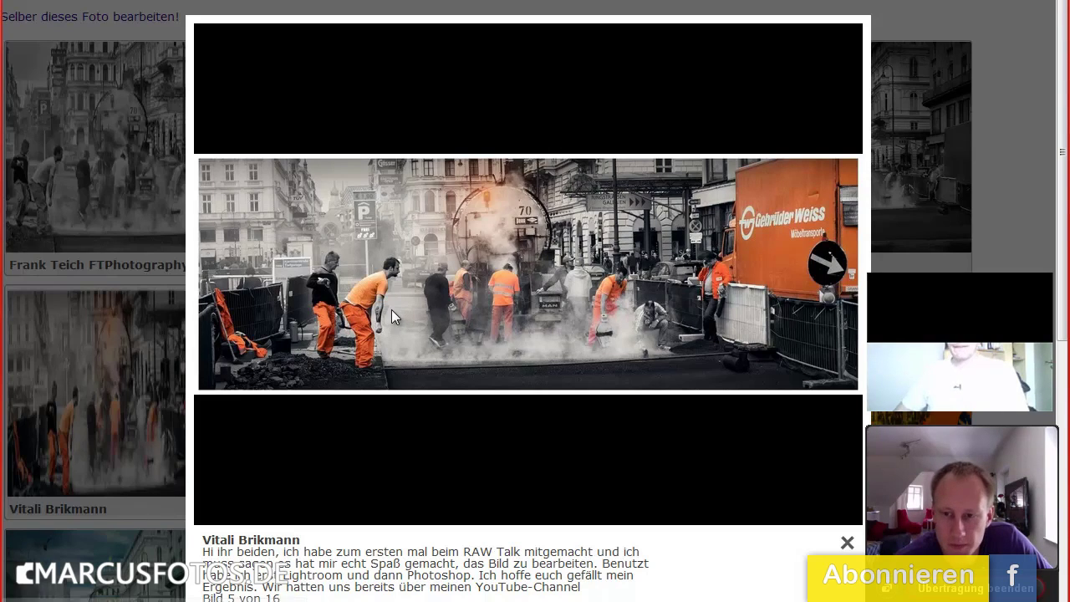
# Close the enlarged orange-workers edit to return to the gallery grid.
pyautogui.click(395, 318)
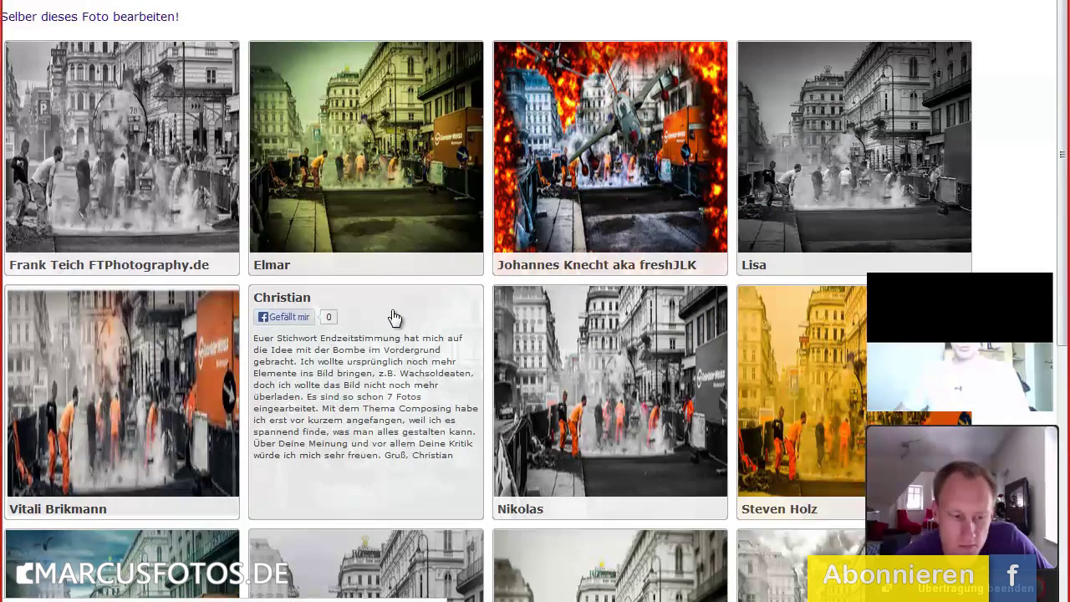
pyautogui.click(394, 317)
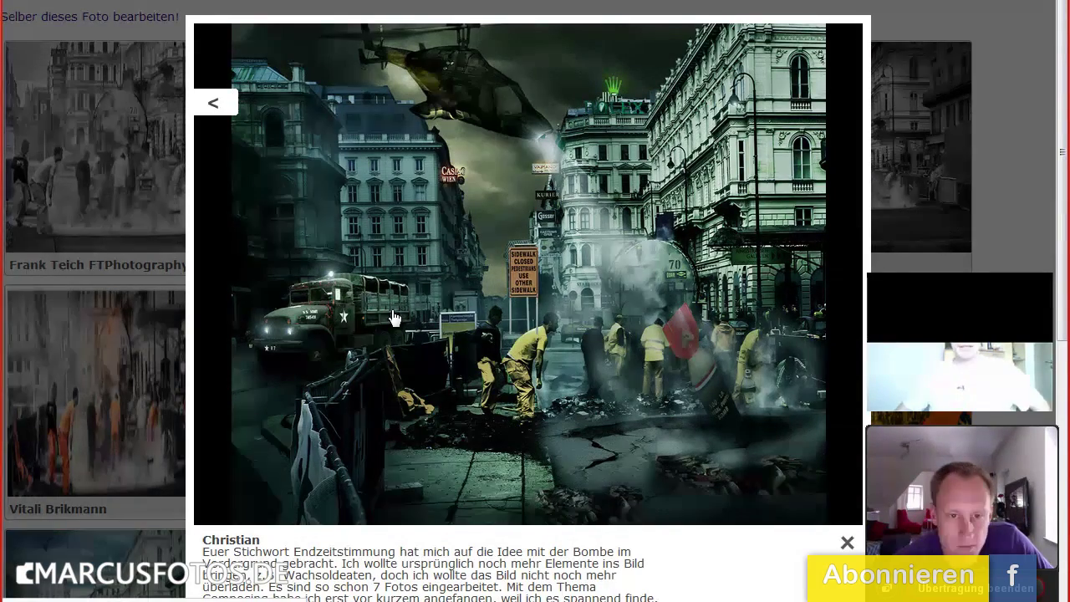
pyautogui.scroll(-2, 394, 318)
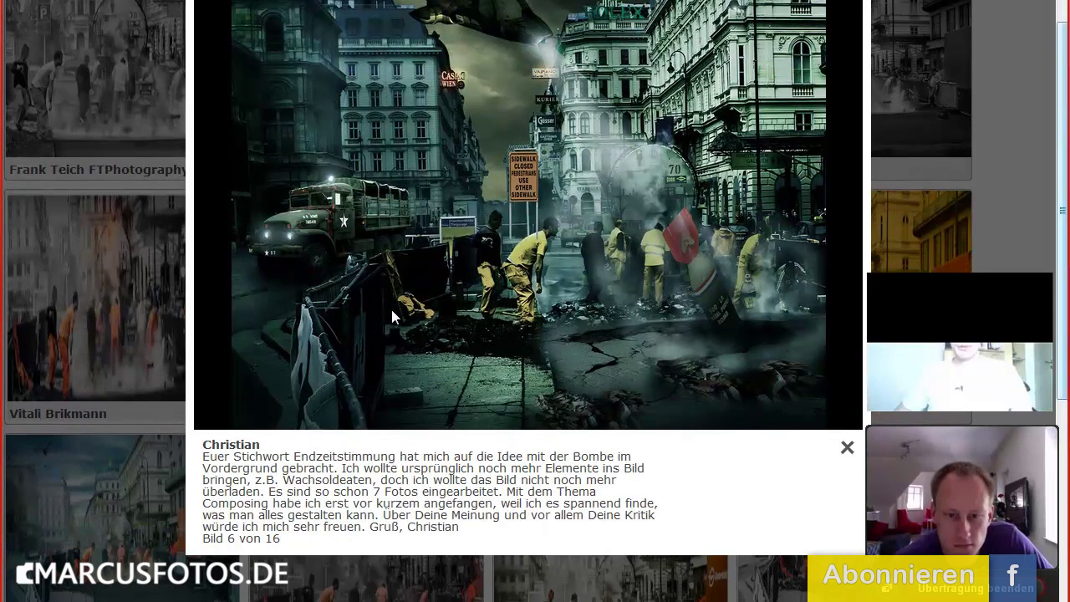
pyautogui.scroll(1, 395, 317)
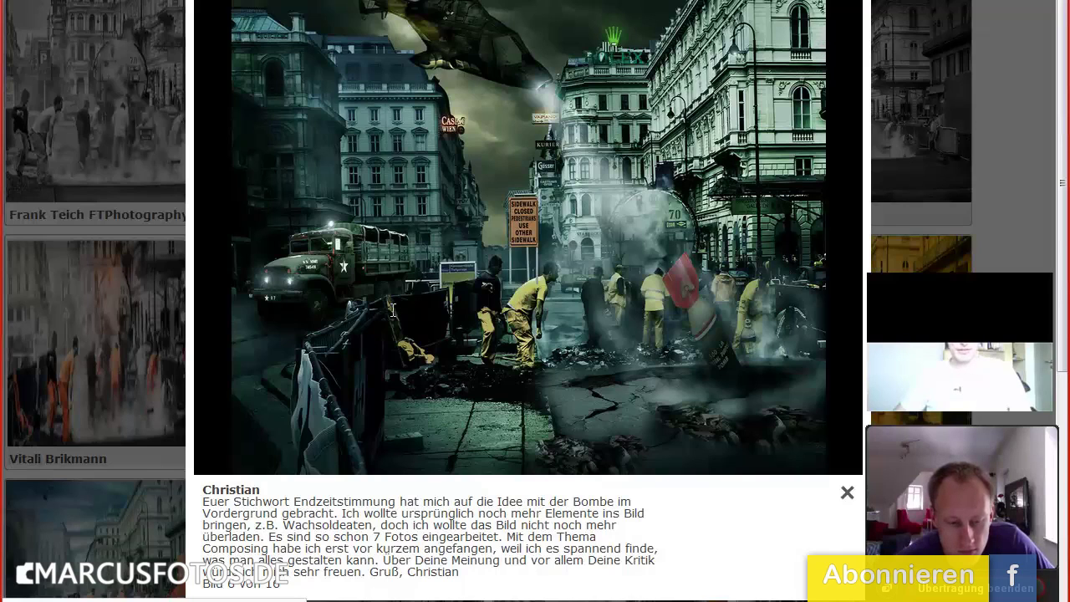
pyautogui.click(392, 309)
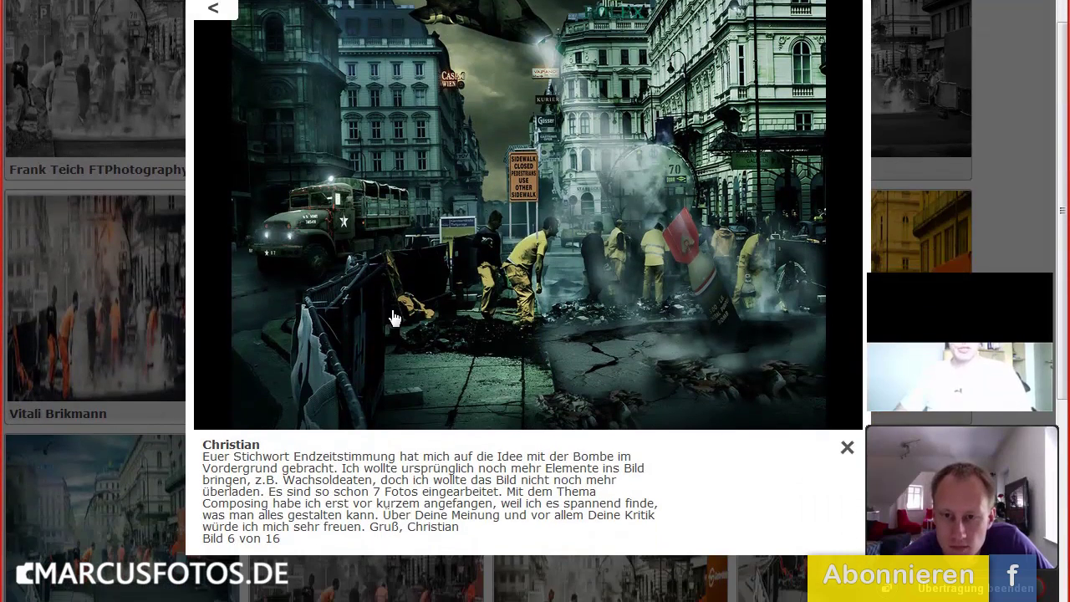
pyautogui.scroll(1, 392, 318)
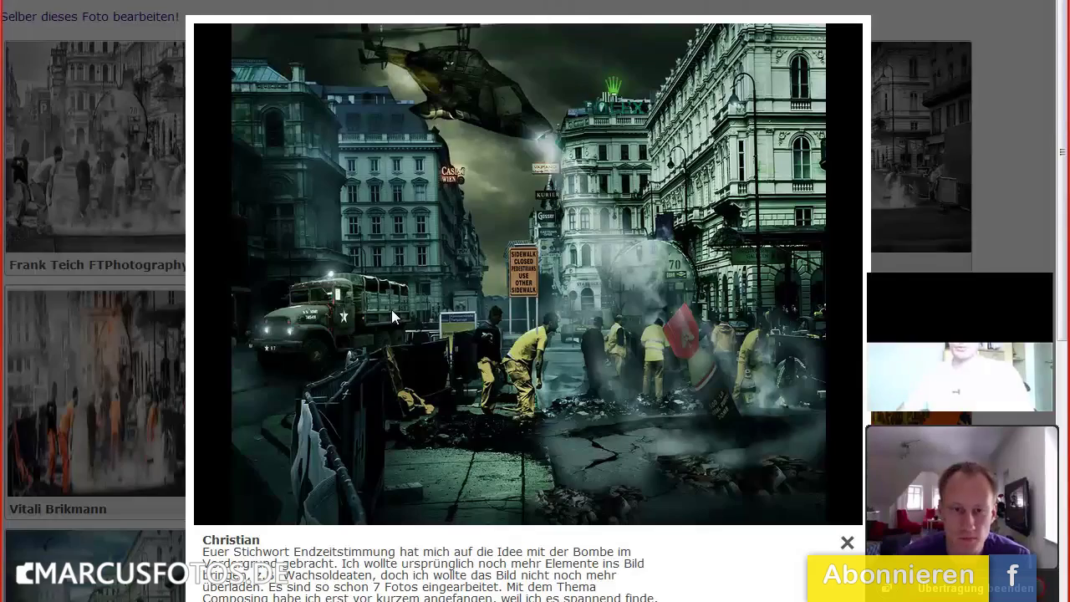
# Close the enlarged photo, scroll down the gallery, and enlarge another submitted version.
pyautogui.click(393, 316)
pyautogui.scroll(-2, 392, 316)
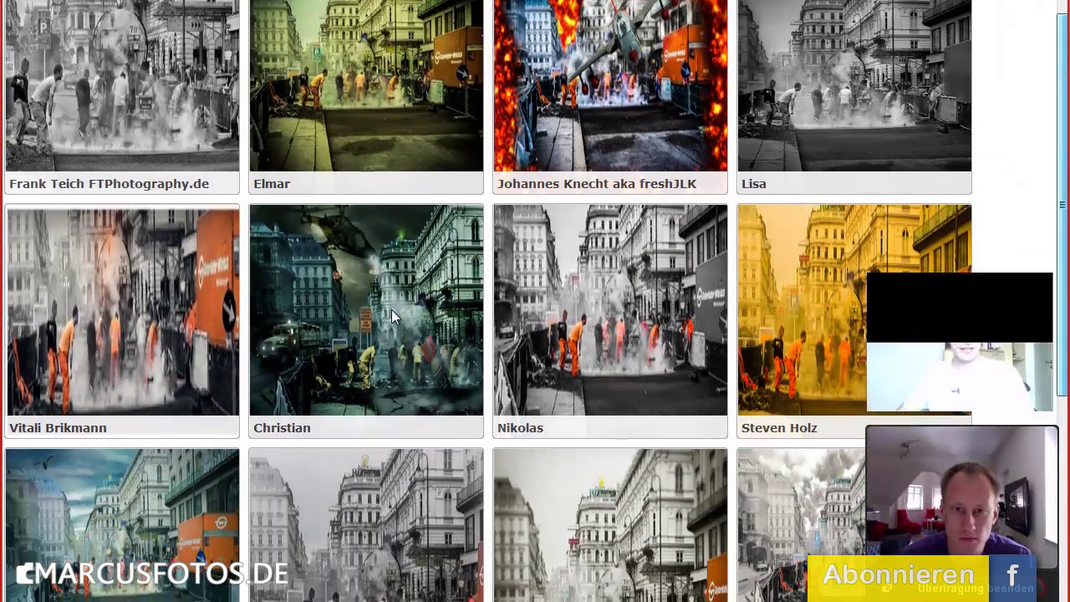
pyautogui.scroll(-2, 393, 316)
pyautogui.scroll(-2, 393, 316)
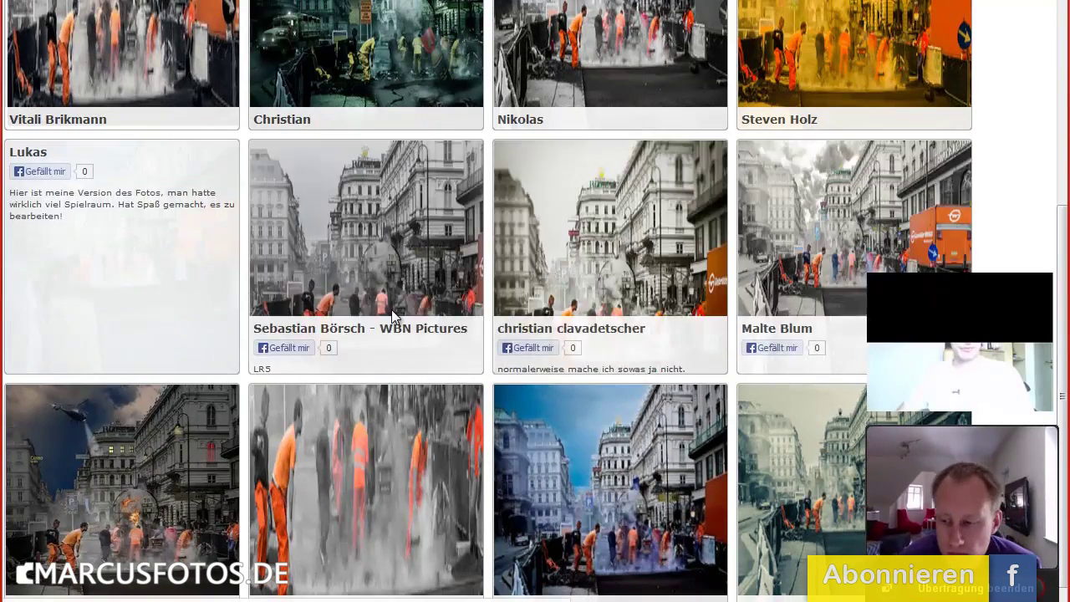
pyautogui.click(393, 316)
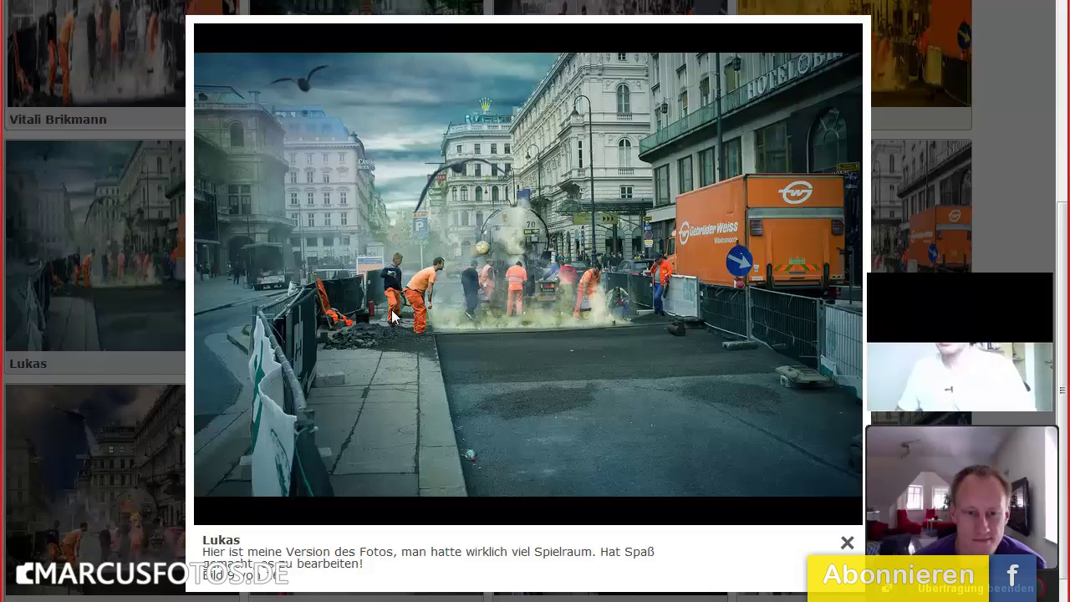
# Close the enlarged edit, then open and close another submitted Vienna edit.
pyautogui.click(393, 315)
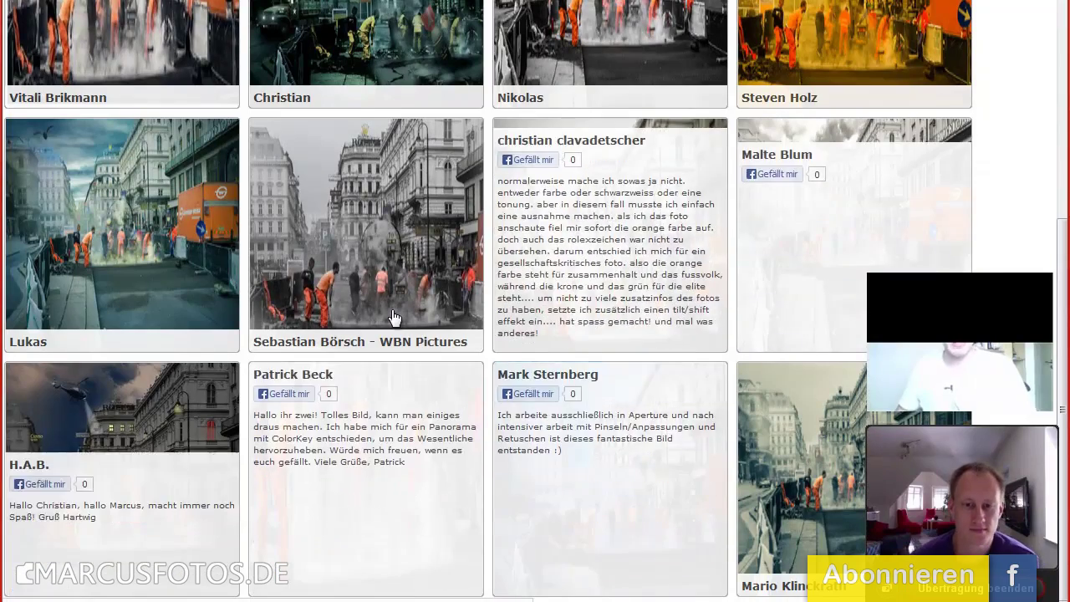
pyautogui.click(393, 316)
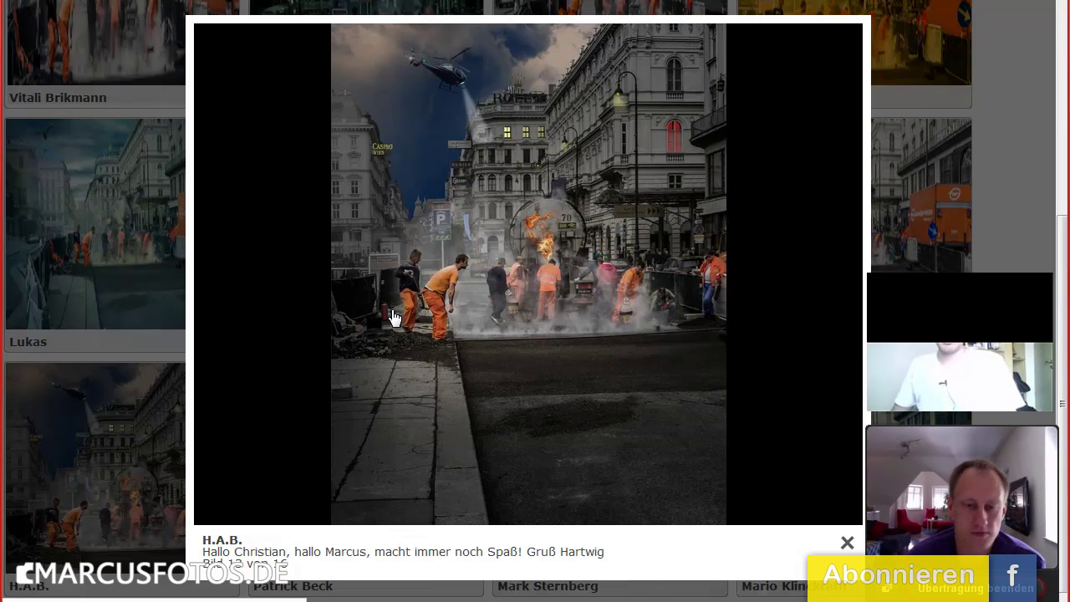
pyautogui.click(393, 318)
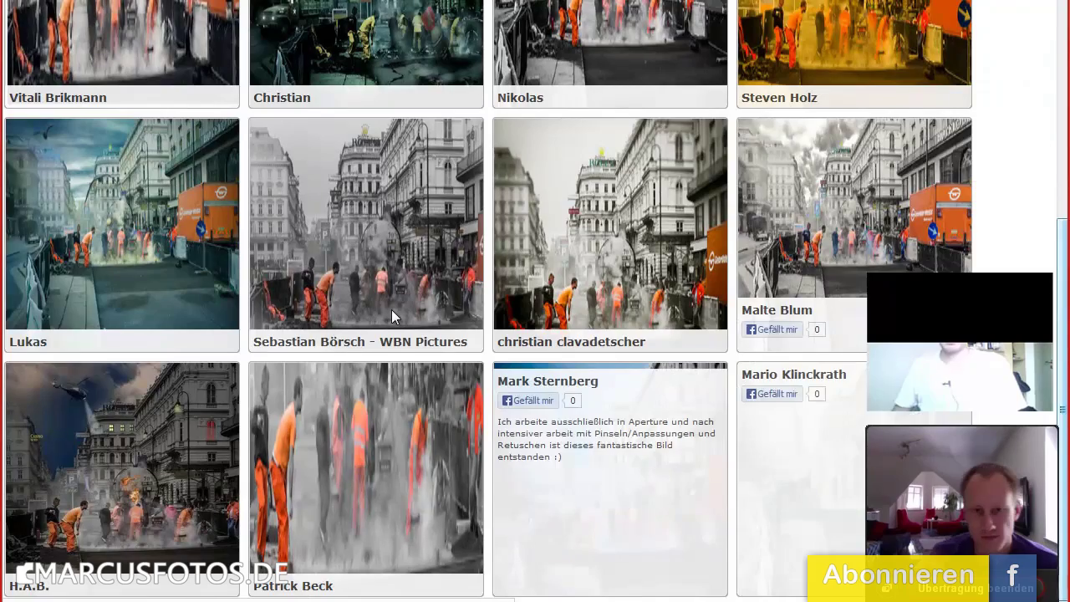
# Scroll through the submitted gallery thumbnails, then Alt+Tab back to Lightroom.
pyautogui.scroll(2, 393, 318)
pyautogui.scroll(3, 393, 317)
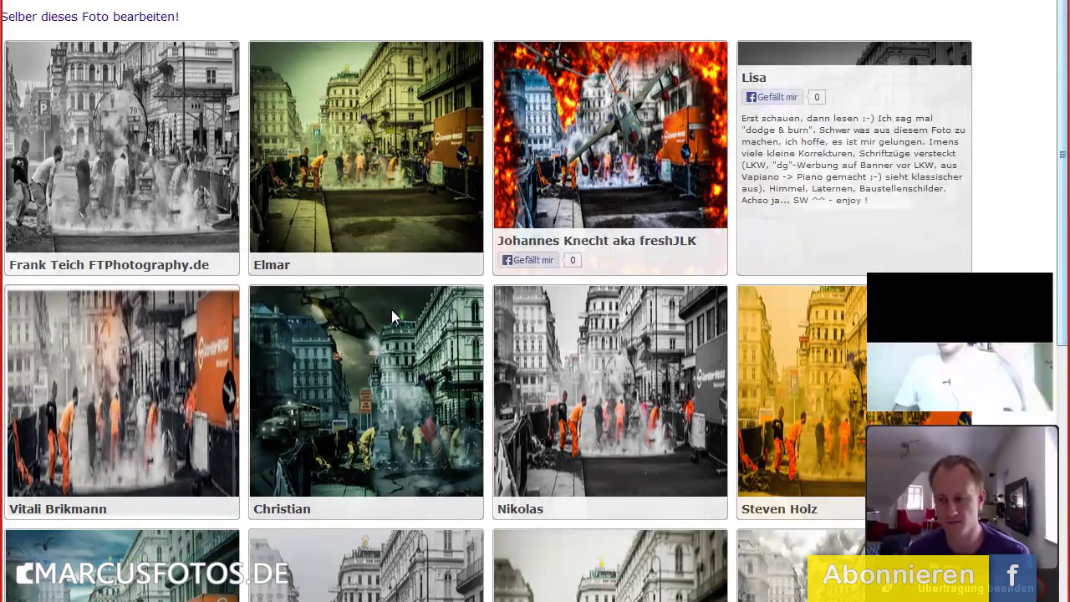
pyautogui.scroll(-3, 393, 316)
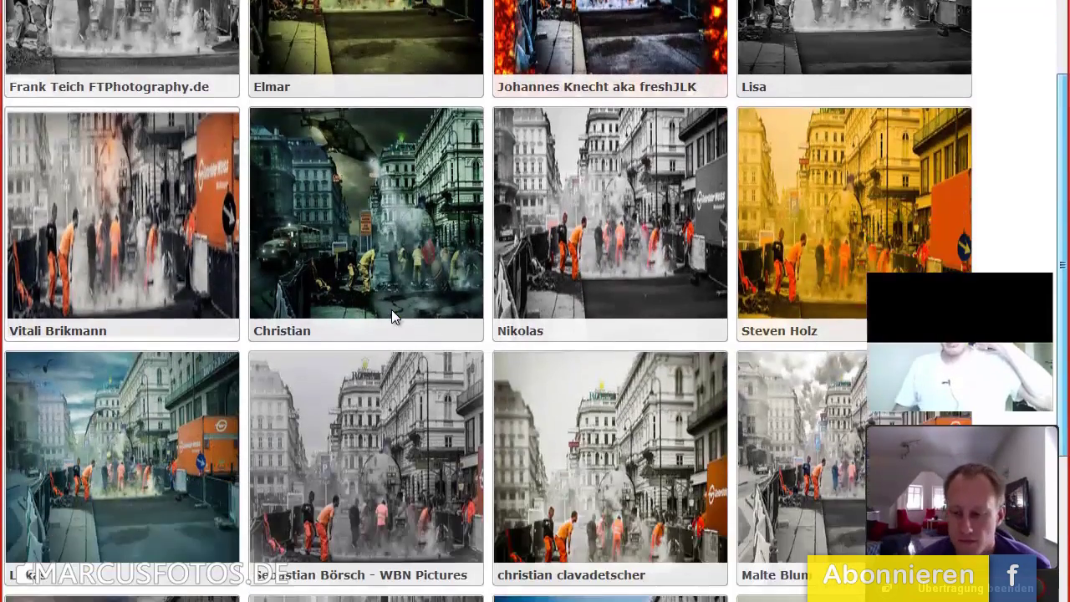
pyautogui.scroll(-2, 392, 316)
pyautogui.scroll(-1, 393, 316)
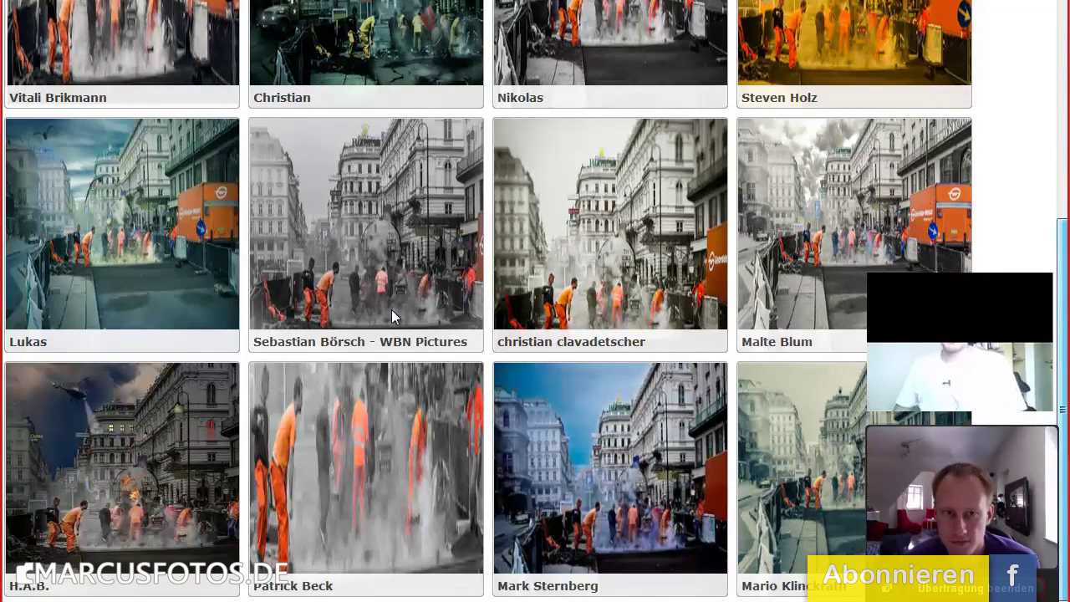
pyautogui.scroll(1, 393, 316)
pyautogui.scroll(2, 393, 316)
pyautogui.scroll(2, 393, 316)
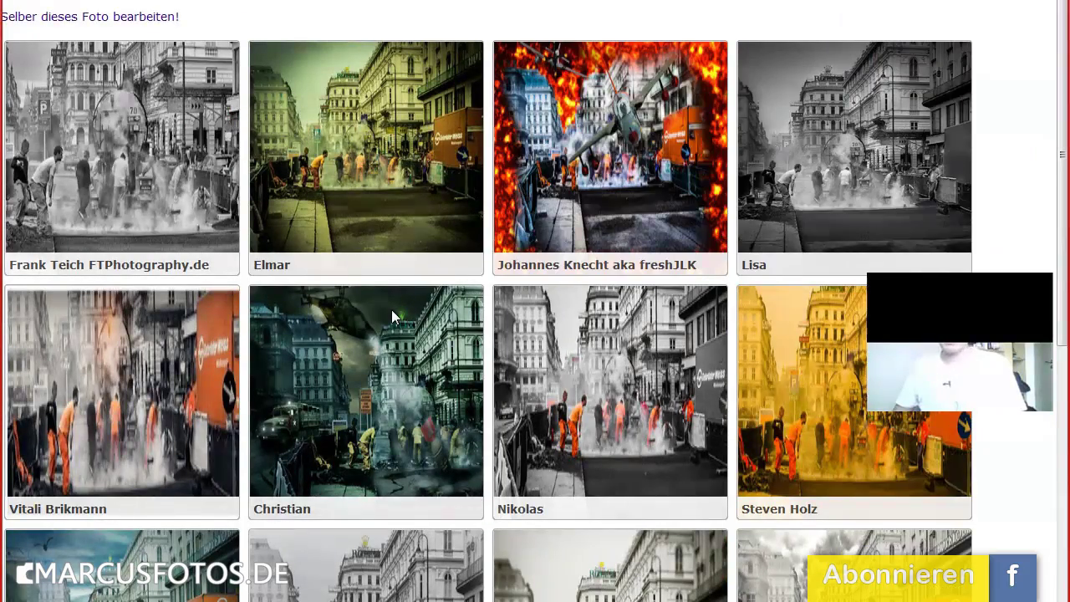
pyautogui.hotkey('alt', 'Tab')
pyautogui.press('Tab')
pyautogui.press('Tab')
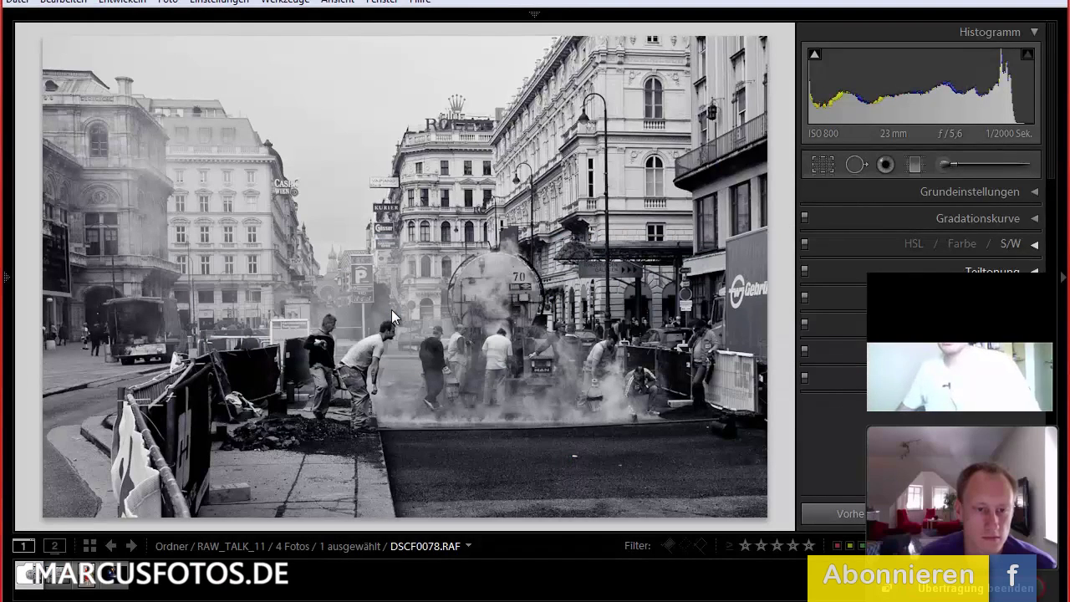
# Move to the next photo, MB0_7004.dng, the woman in a red dress on a platform.
pyautogui.press('Right')
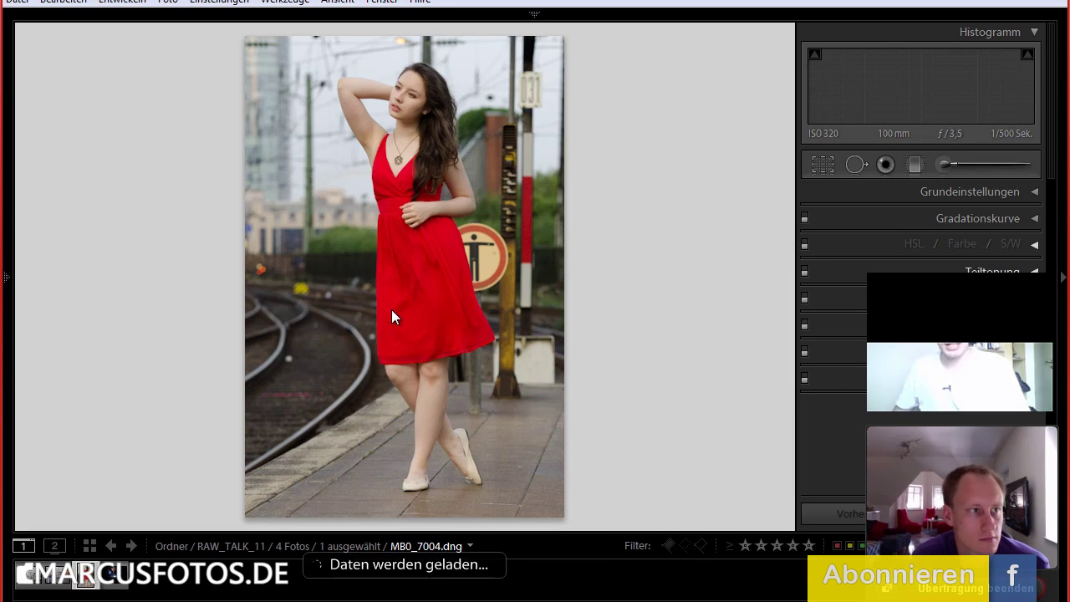
# Hide the filmstrip with F6 so the red-dress platform photo MB0_7004.dng fills more of the Develop view.
pyautogui.press('F6')
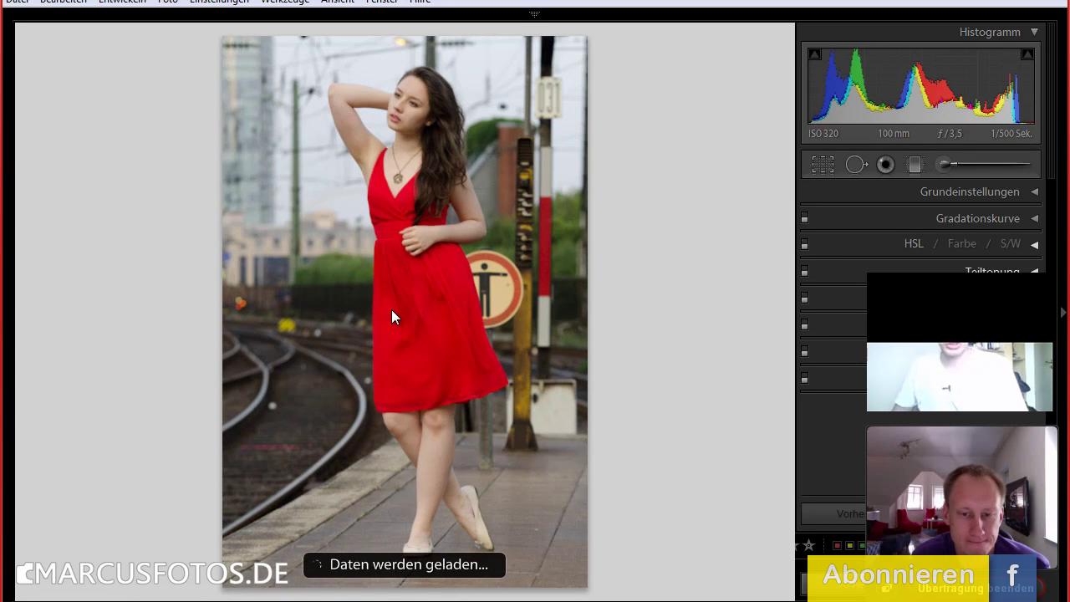